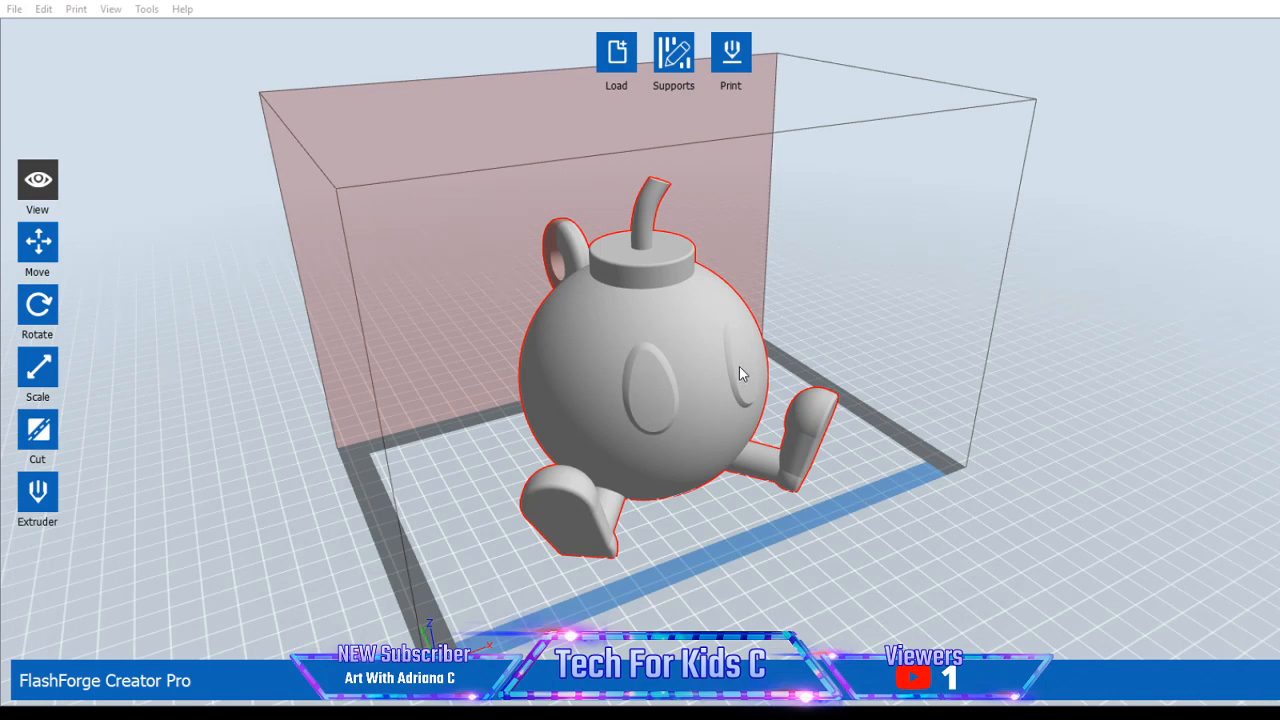
# Scale the bomb model down to about 92 × 100 × 81 mm so that it fits inside the build volume
pyautogui.moveTo(740, 373); pyautogui.dragTo(770, 399)
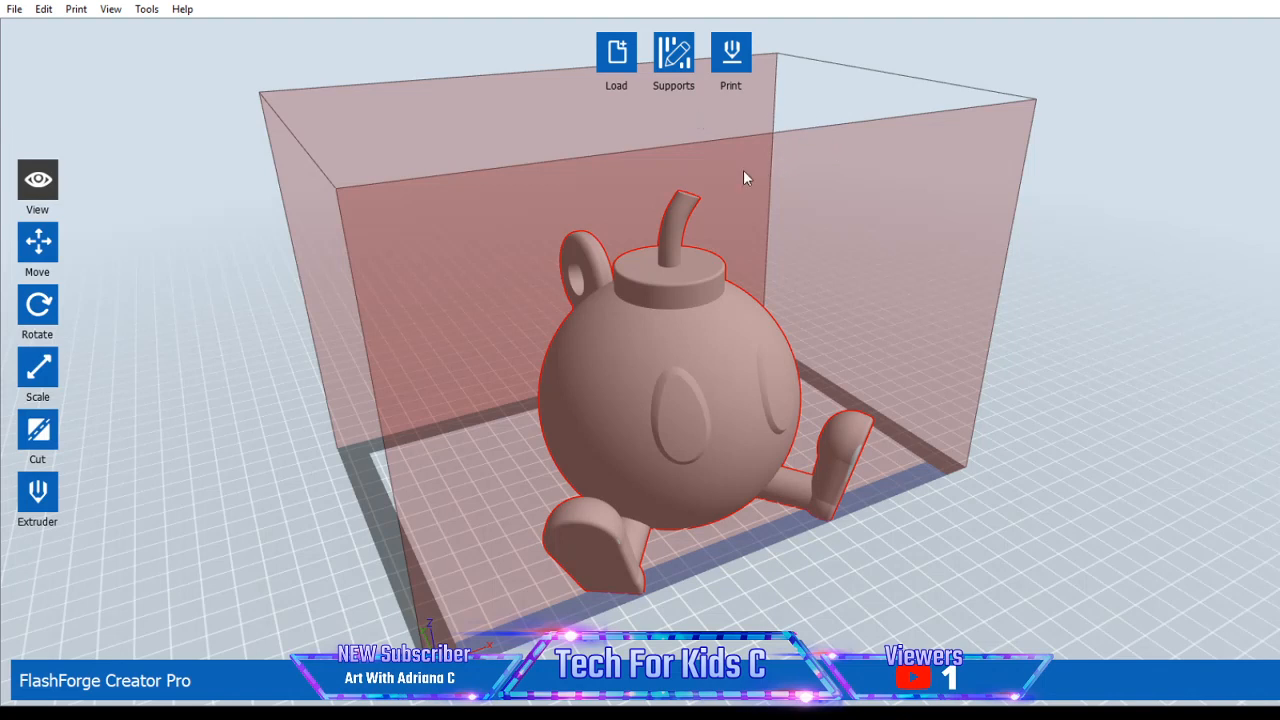
pyautogui.click(38, 368)
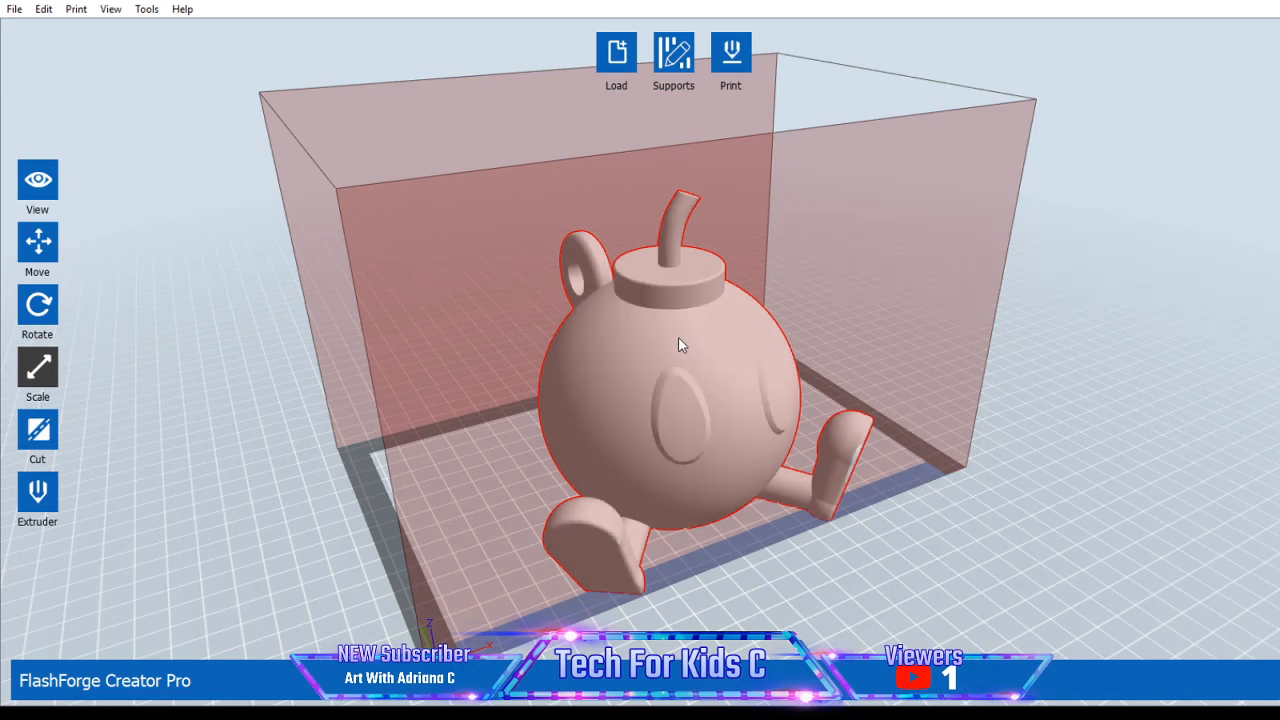
pyautogui.moveTo(671, 337); pyautogui.dragTo(626, 370)
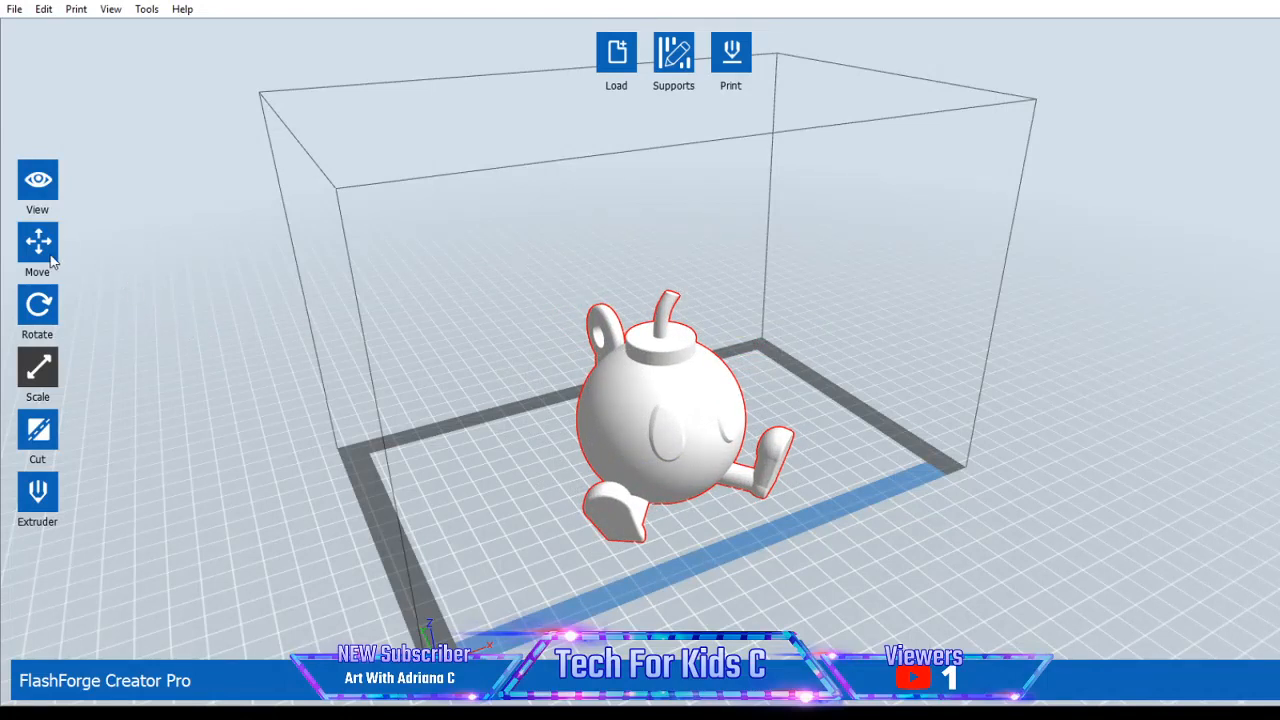
pyautogui.click(40, 378)
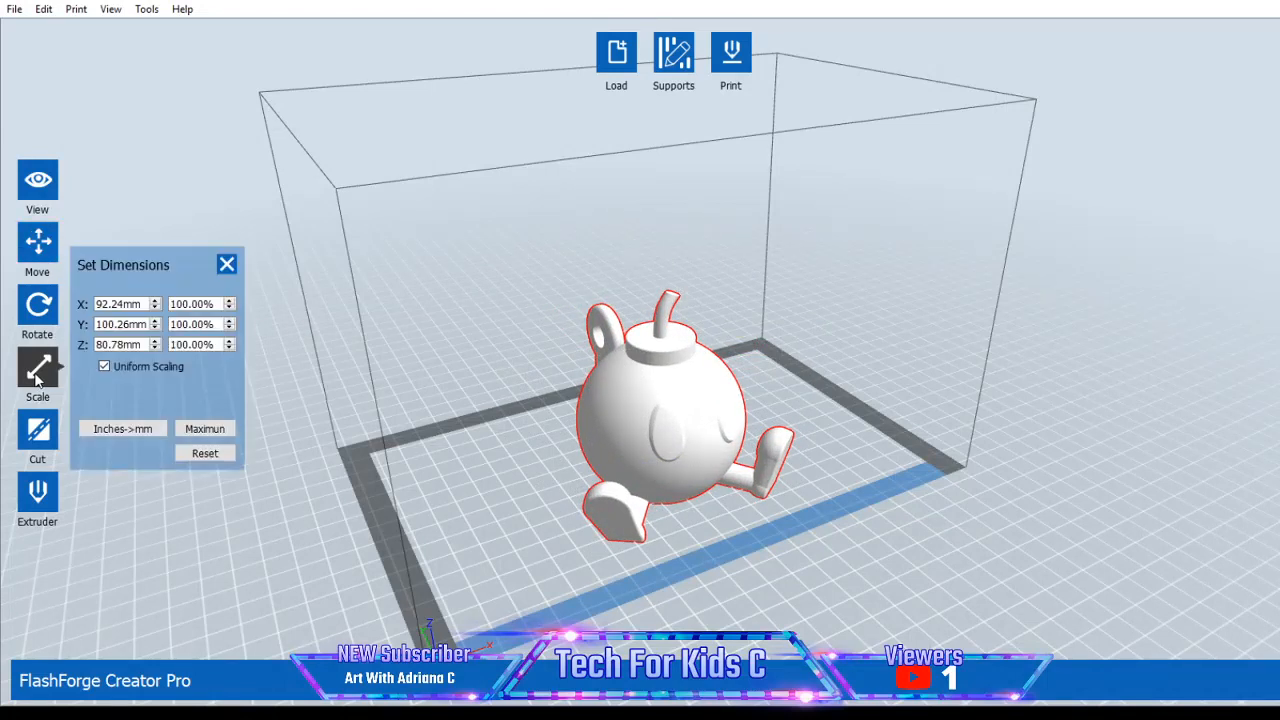
pyautogui.click(110, 367)
# Rotate the bomb model about the Z axis in five +90° increments so that it faces the +X direction
pyautogui.click(38, 310)
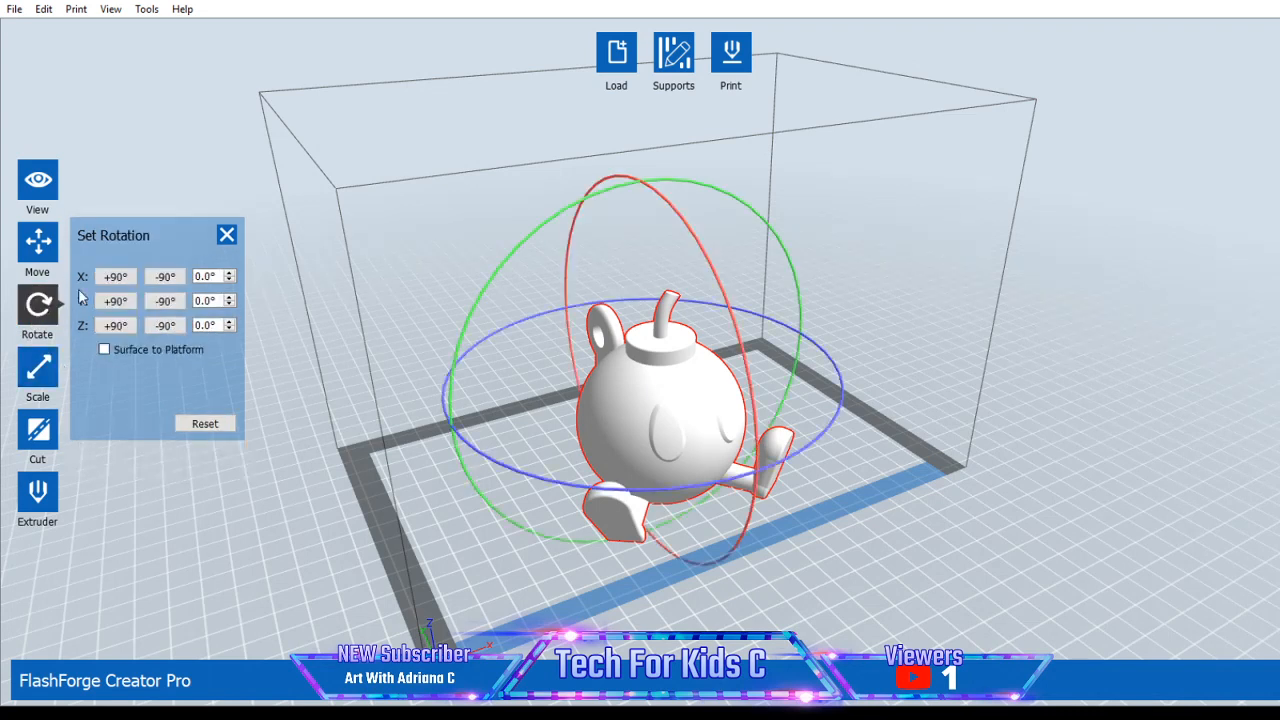
pyautogui.click(570, 483)
pyautogui.click(640, 390)
pyautogui.moveTo(470, 358); pyautogui.dragTo(477, 353)
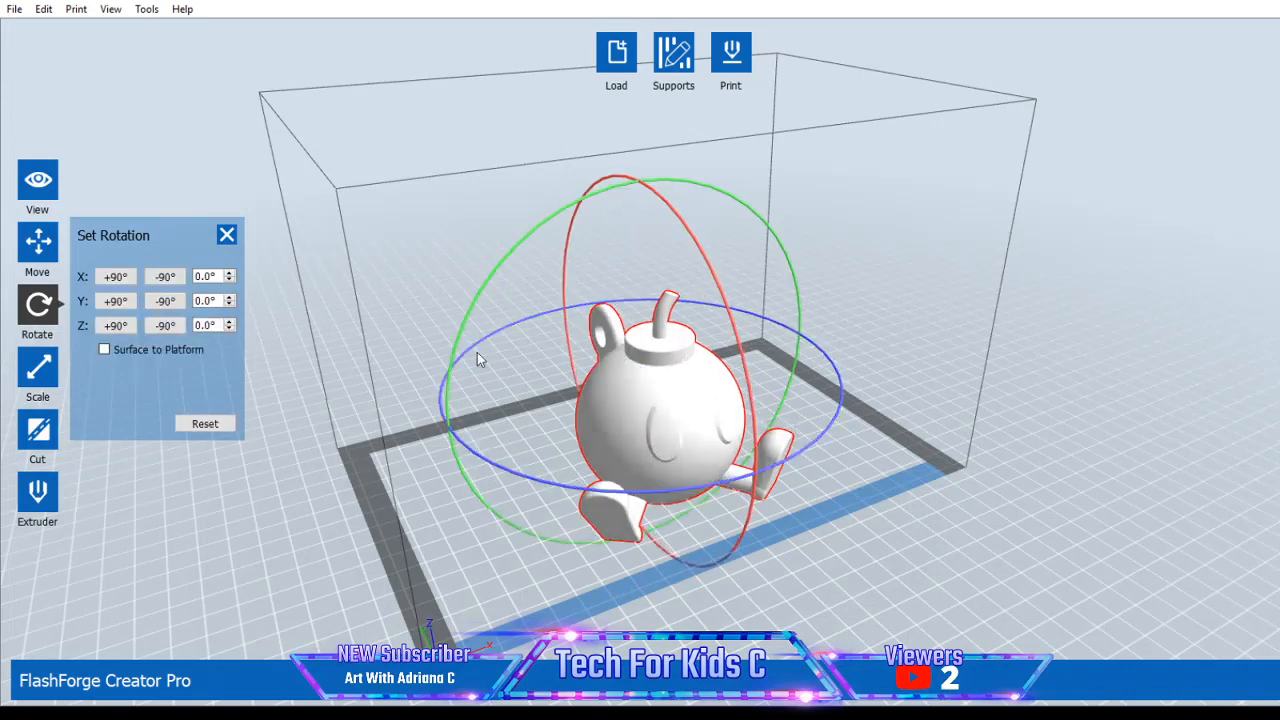
pyautogui.click(115, 325)
pyautogui.click(122, 326)
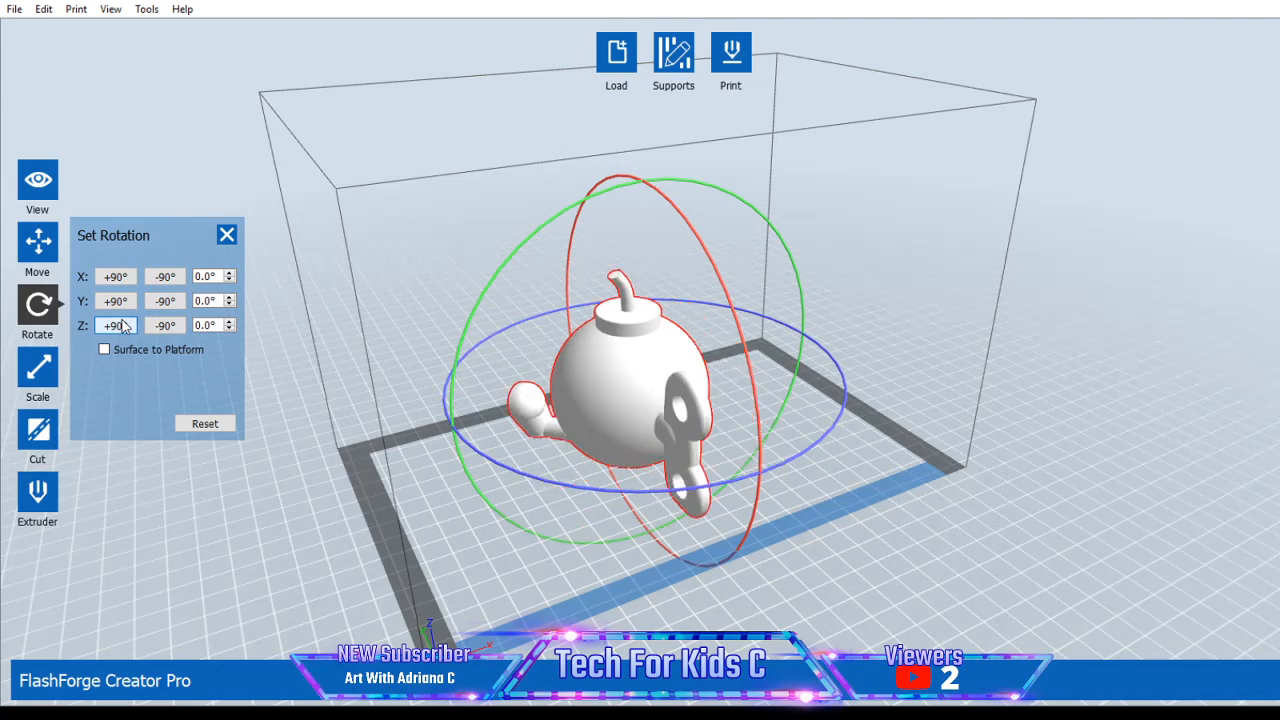
pyautogui.click(122, 326)
pyautogui.click(122, 326)
pyautogui.click(122, 326)
# Rotate the bomb model a full turn about the Y axis in +90° increments
pyautogui.click(120, 304)
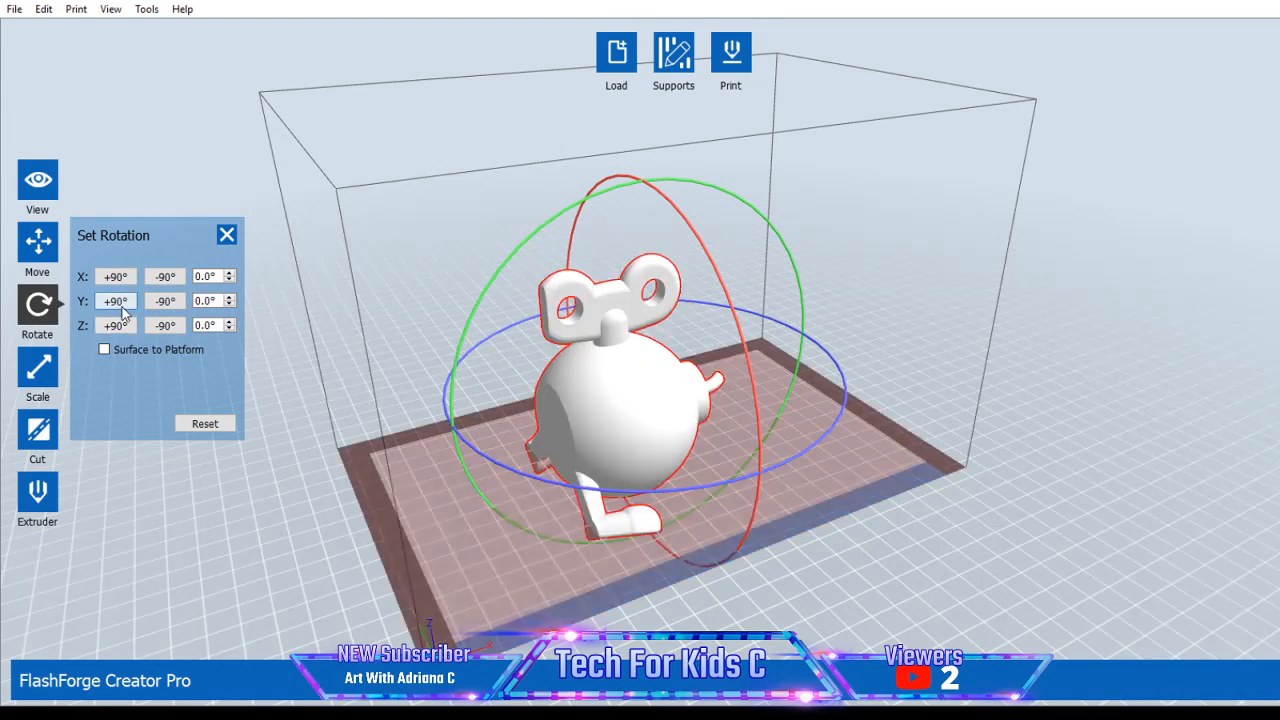
pyautogui.click(122, 308)
pyautogui.click(122, 308)
pyautogui.click(122, 308)
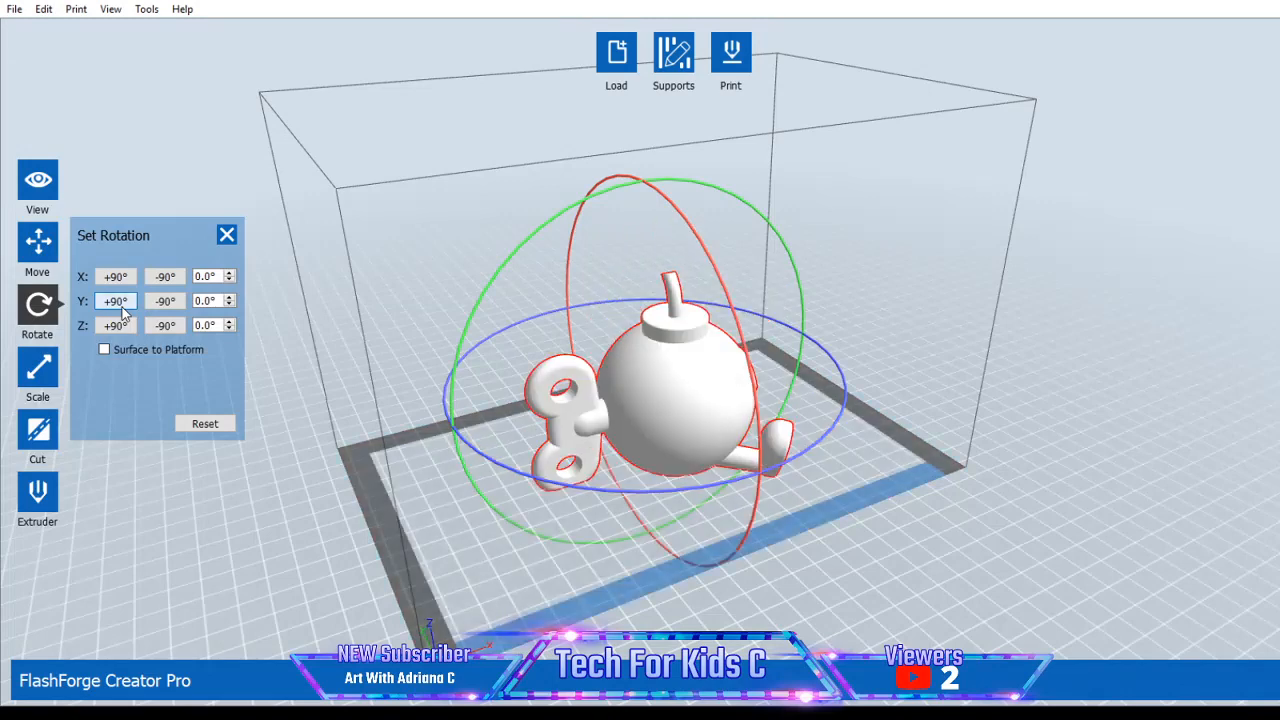
# Rotate the bomb model a full turn about X in -90° increments, and try the +90° rotation about Z again
pyautogui.click(164, 277)
pyautogui.click(164, 277)
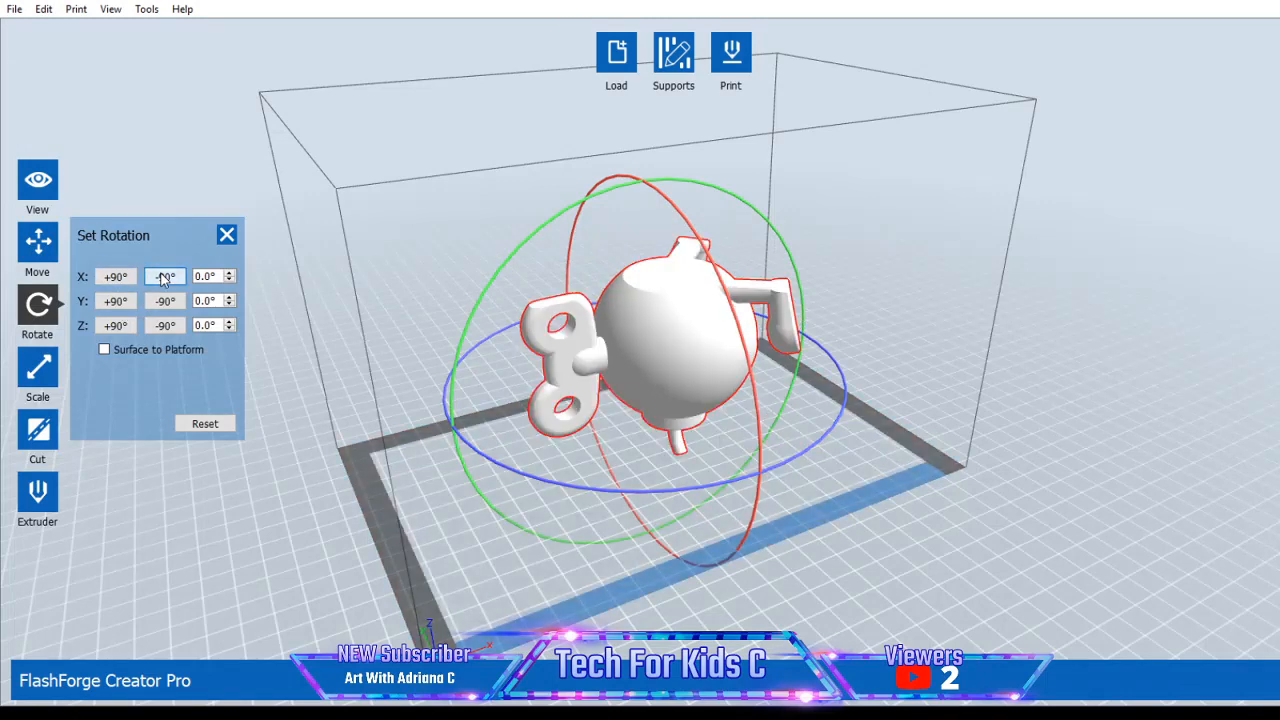
pyautogui.click(164, 277)
pyautogui.click(165, 278)
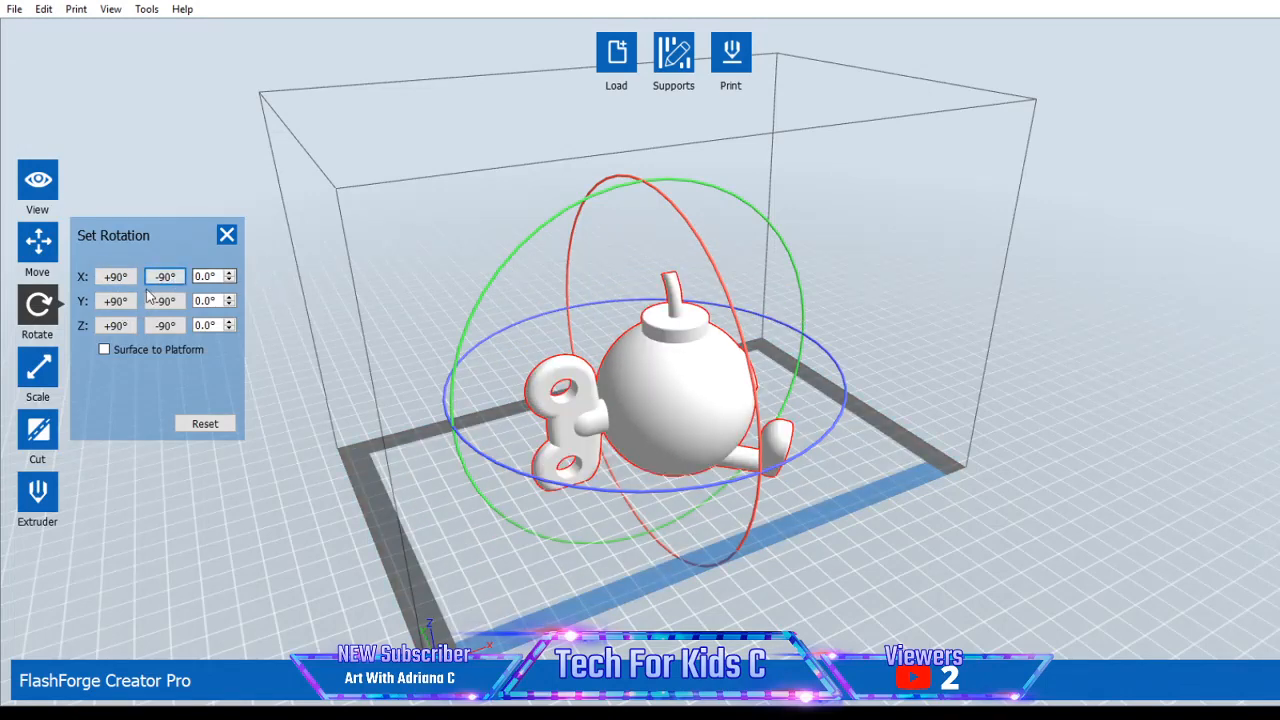
pyautogui.click(132, 331)
pyautogui.click(131, 332)
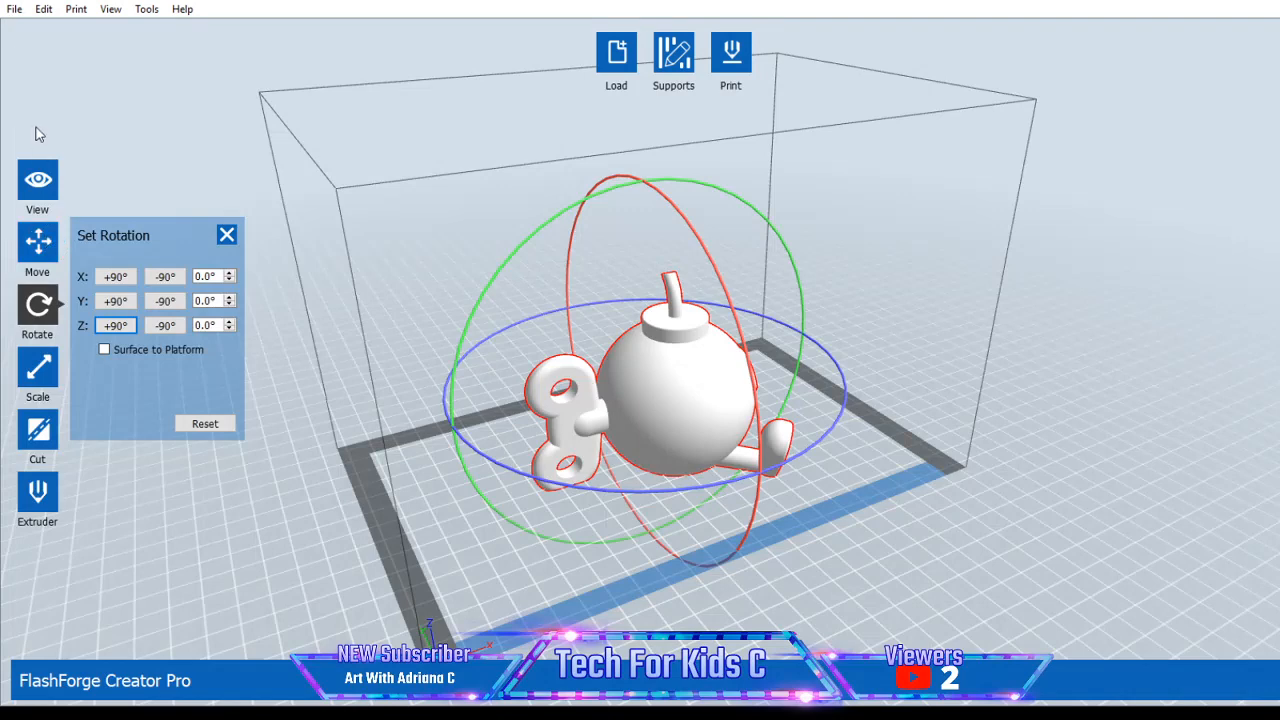
# Examine the bomb model from the top, front, bottom, right, left and back views, and reset the view
pyautogui.click(37, 180)
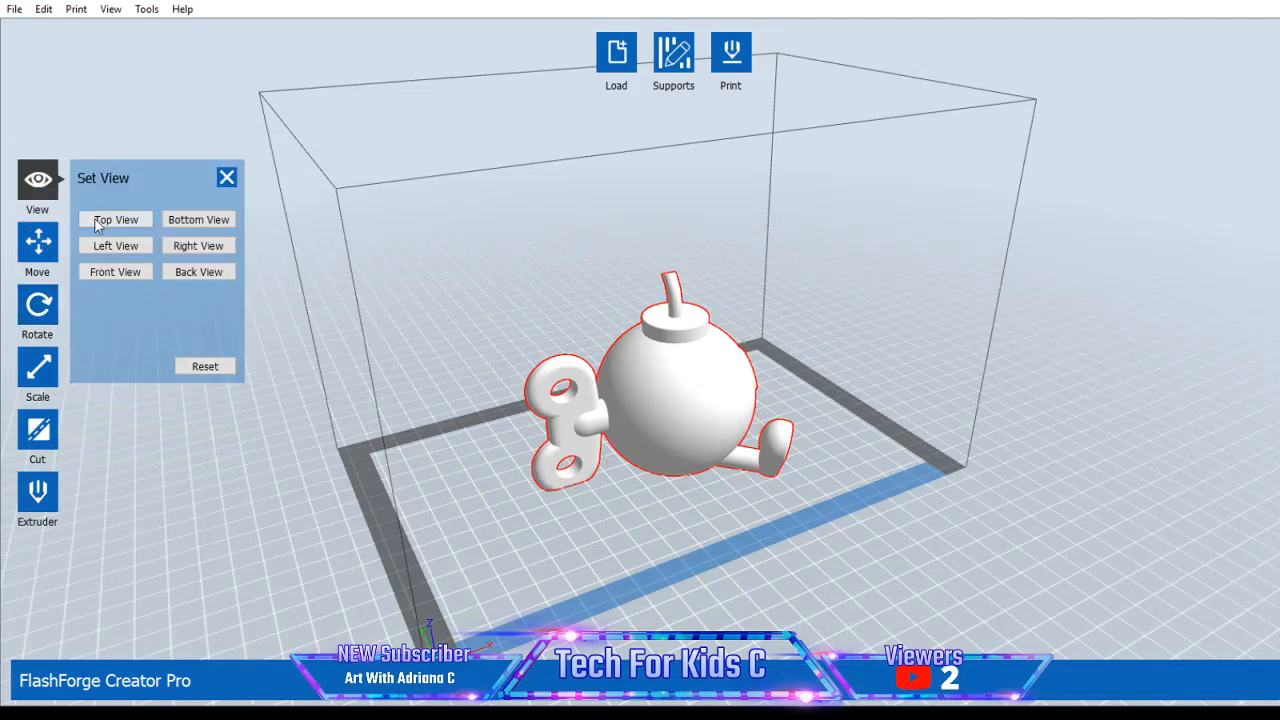
pyautogui.click(110, 220)
pyautogui.click(116, 272)
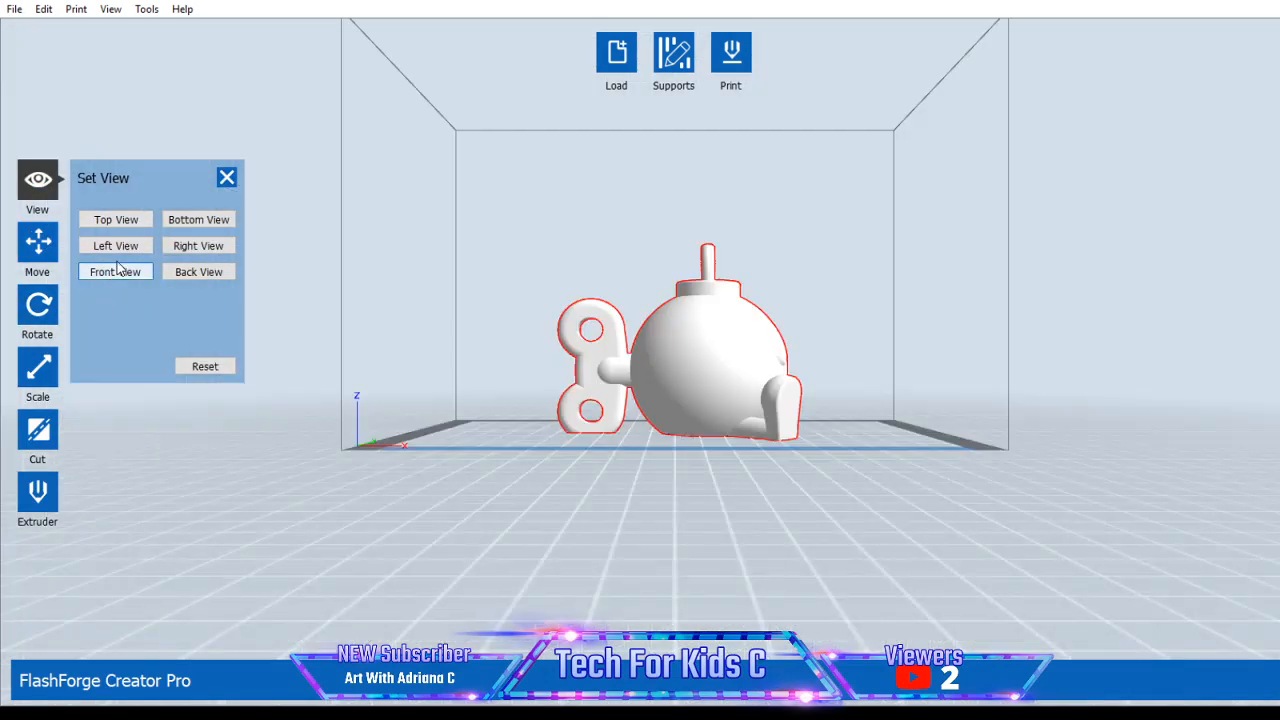
pyautogui.click(198, 221)
pyautogui.click(196, 246)
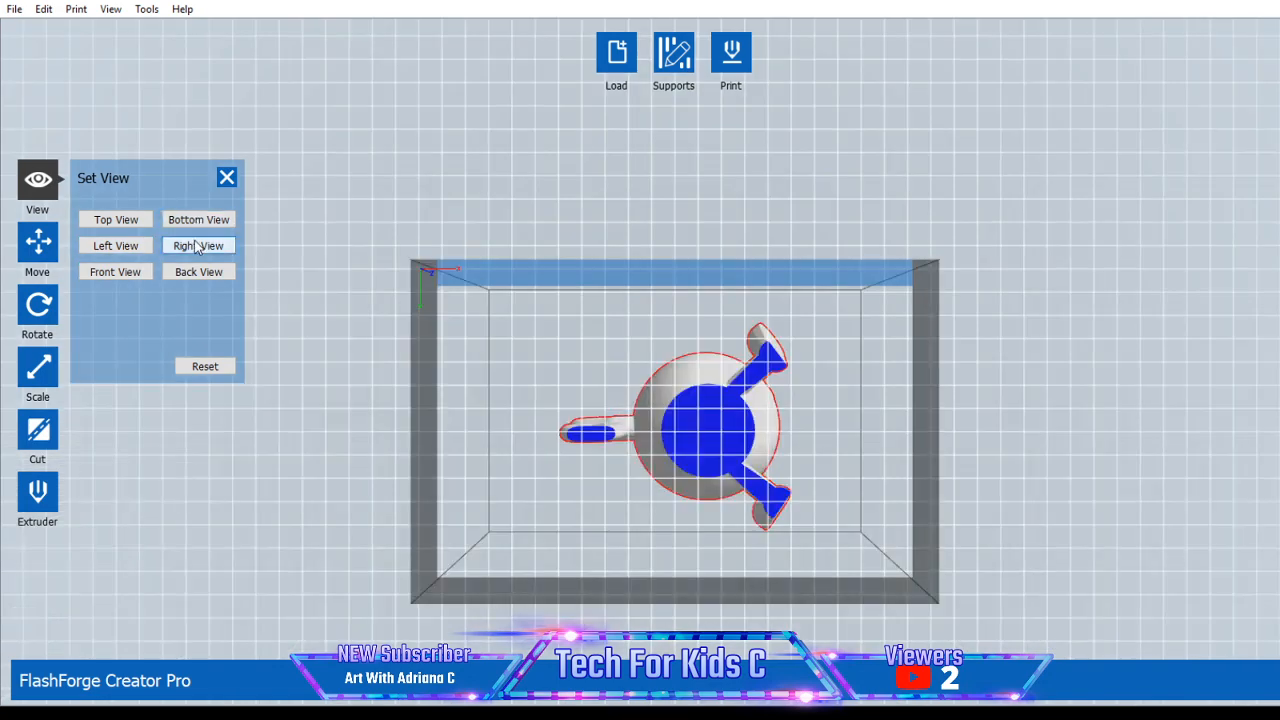
pyautogui.click(120, 247)
pyautogui.click(204, 280)
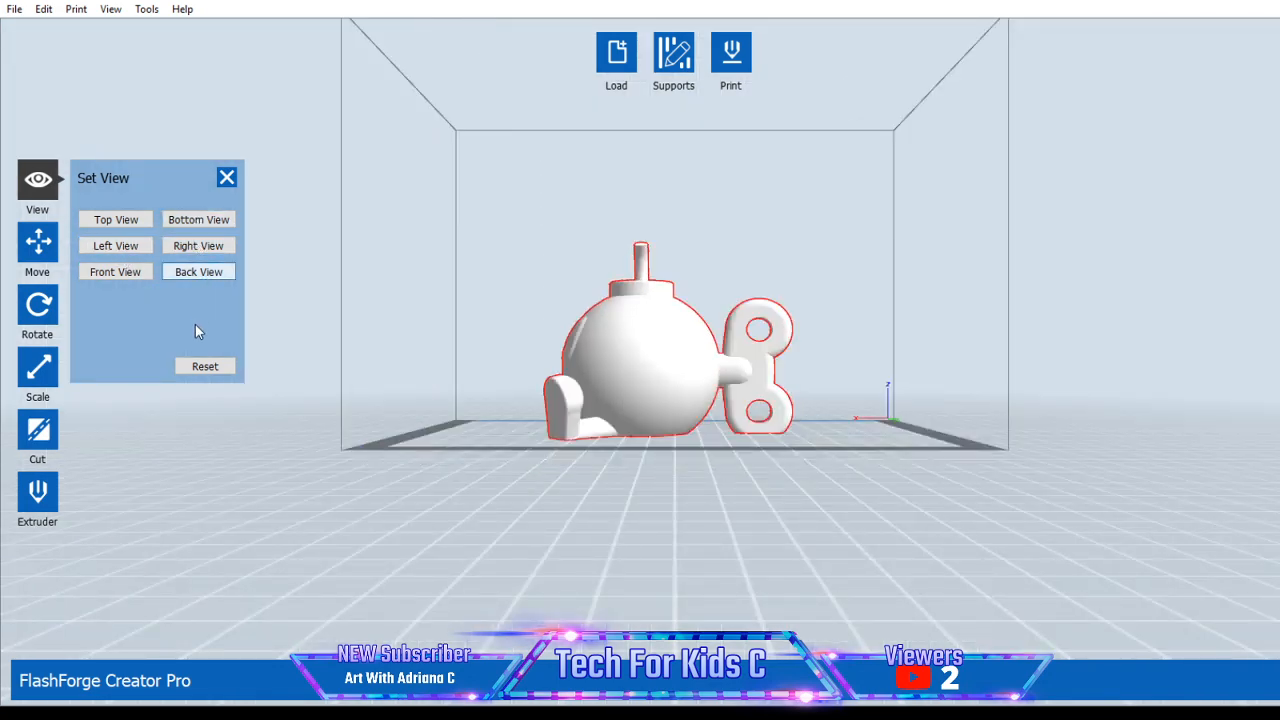
pyautogui.click(198, 367)
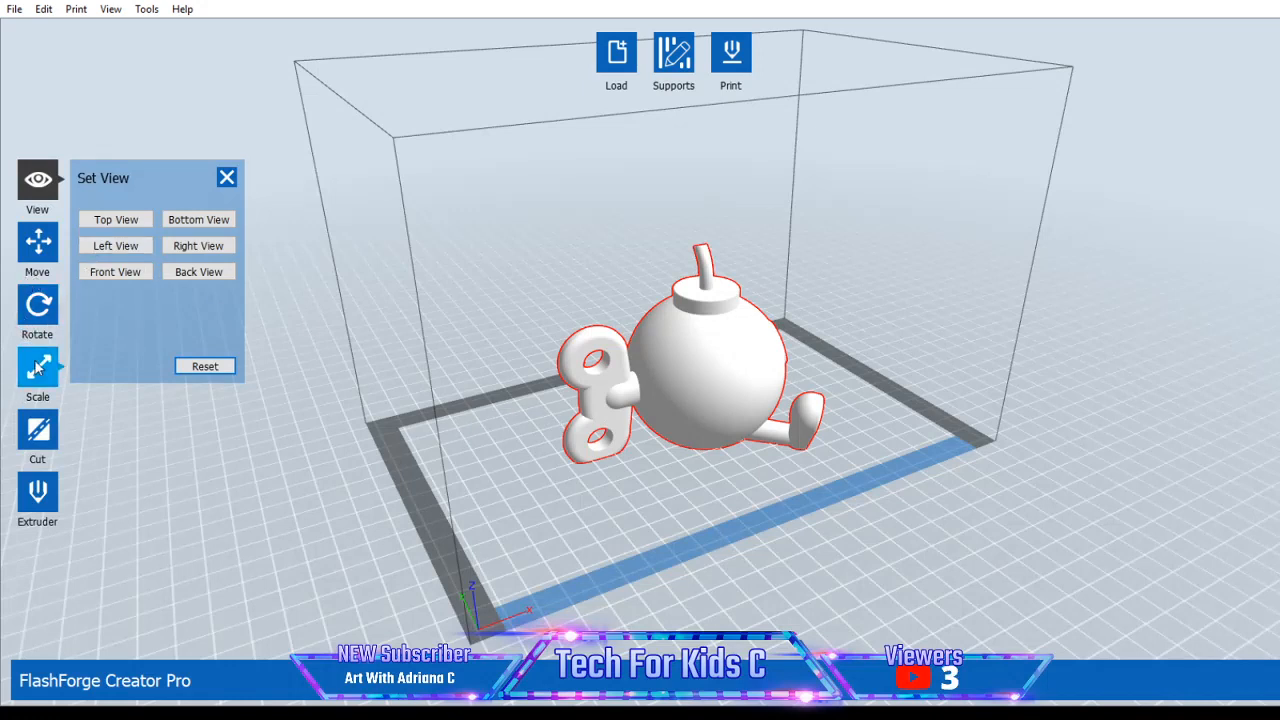
# Cut the bomb model diagonally through its body with a hand-drawn cut plane, and undo the cut
pyautogui.click(40, 432)
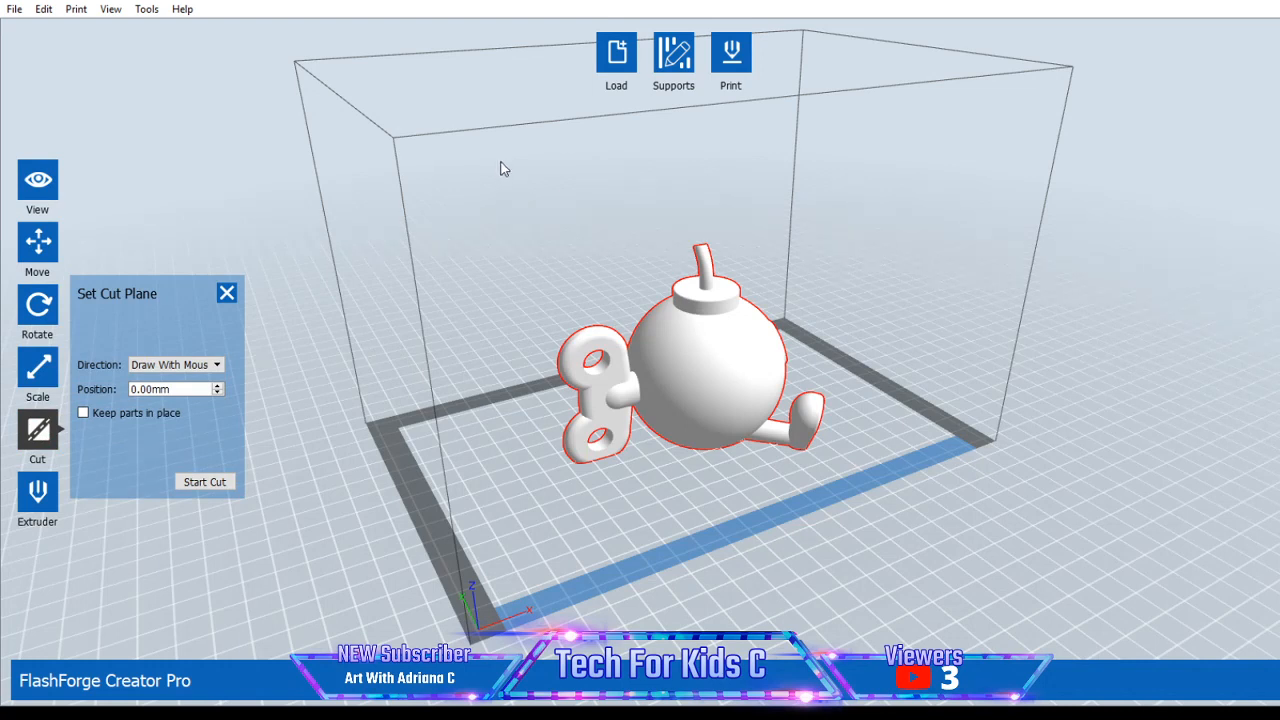
pyautogui.moveTo(501, 164); pyautogui.dragTo(865, 454)
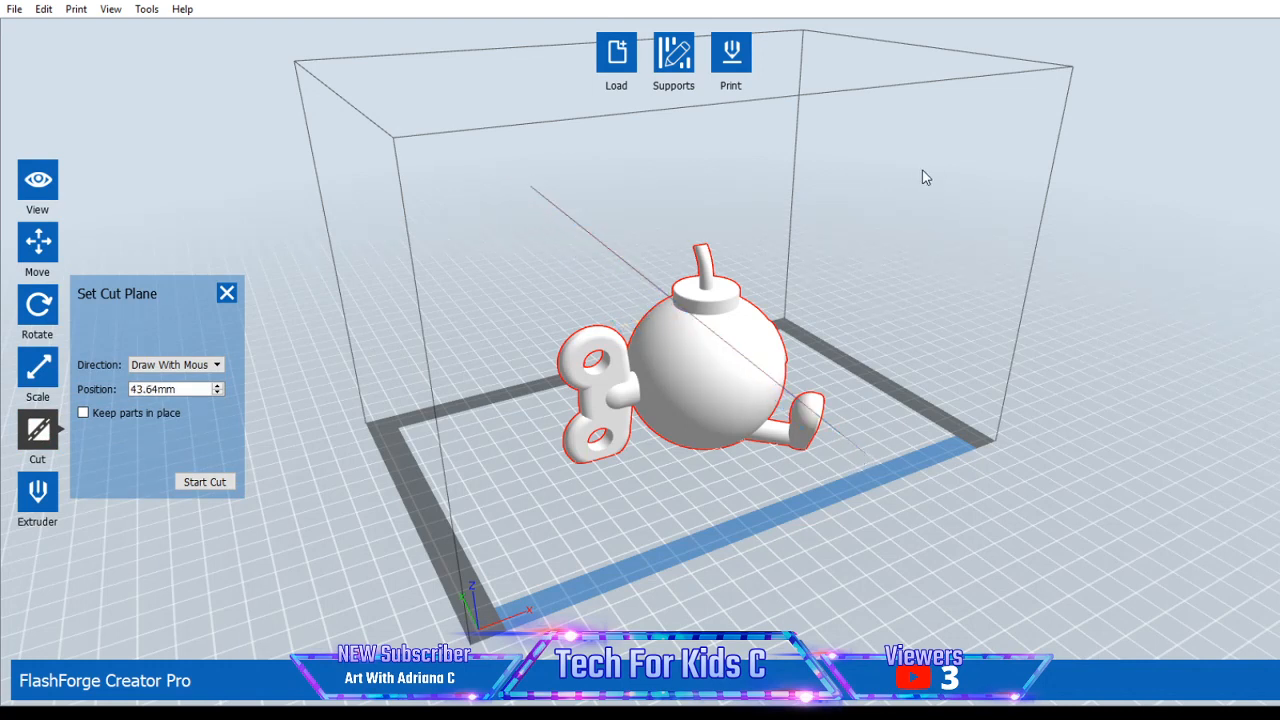
pyautogui.moveTo(924, 273); pyautogui.dragTo(948, 266)
pyautogui.moveTo(966, 259); pyautogui.dragTo(553, 350, button='right')
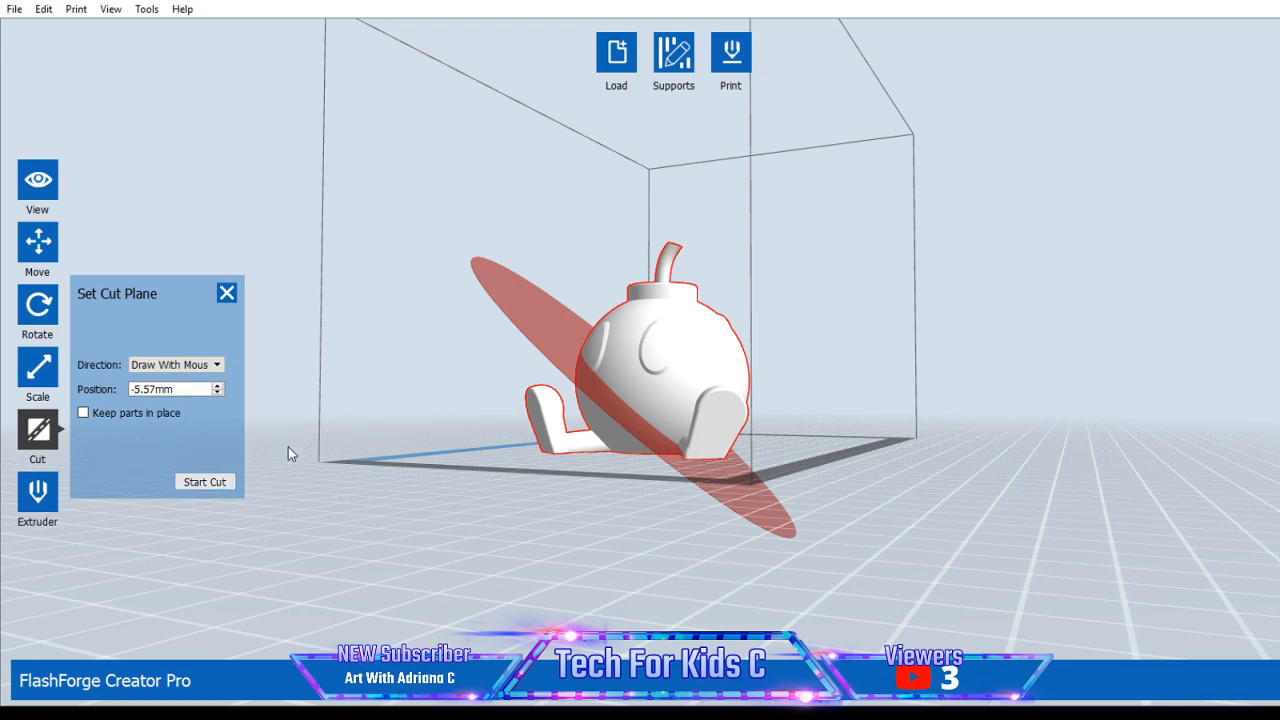
pyautogui.click(226, 483)
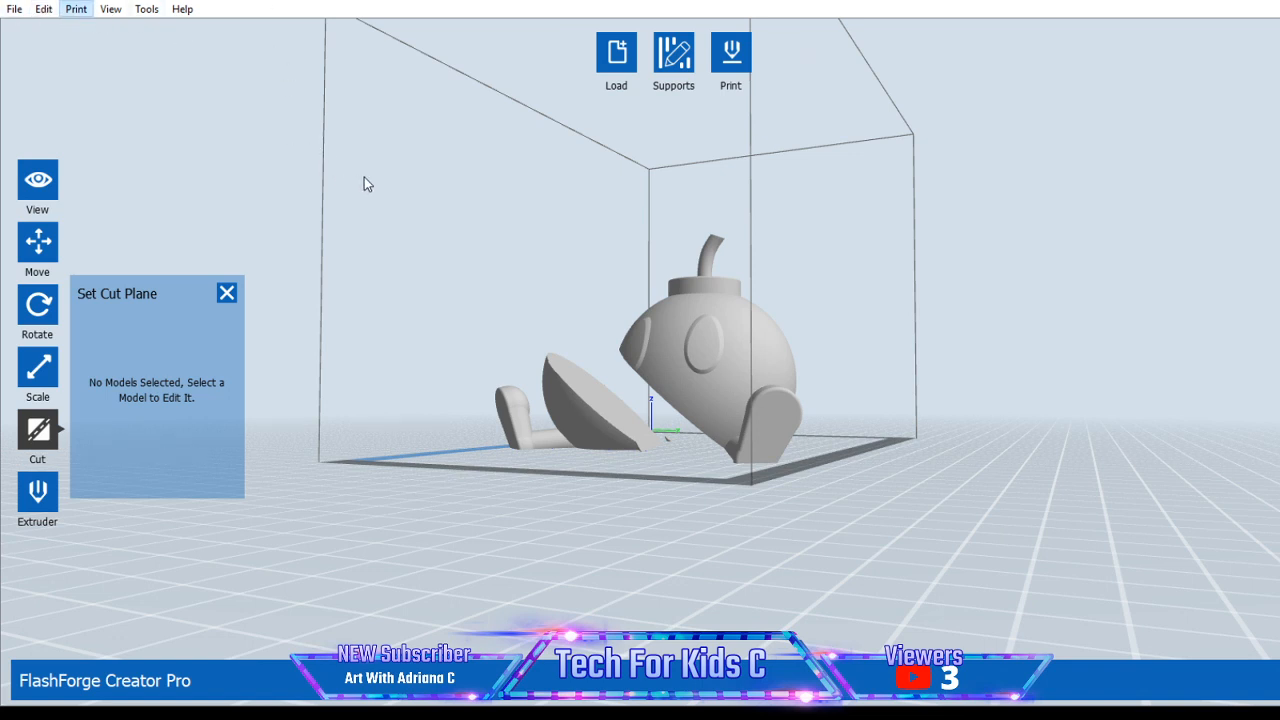
pyautogui.hotkey('ctrl', 'z')
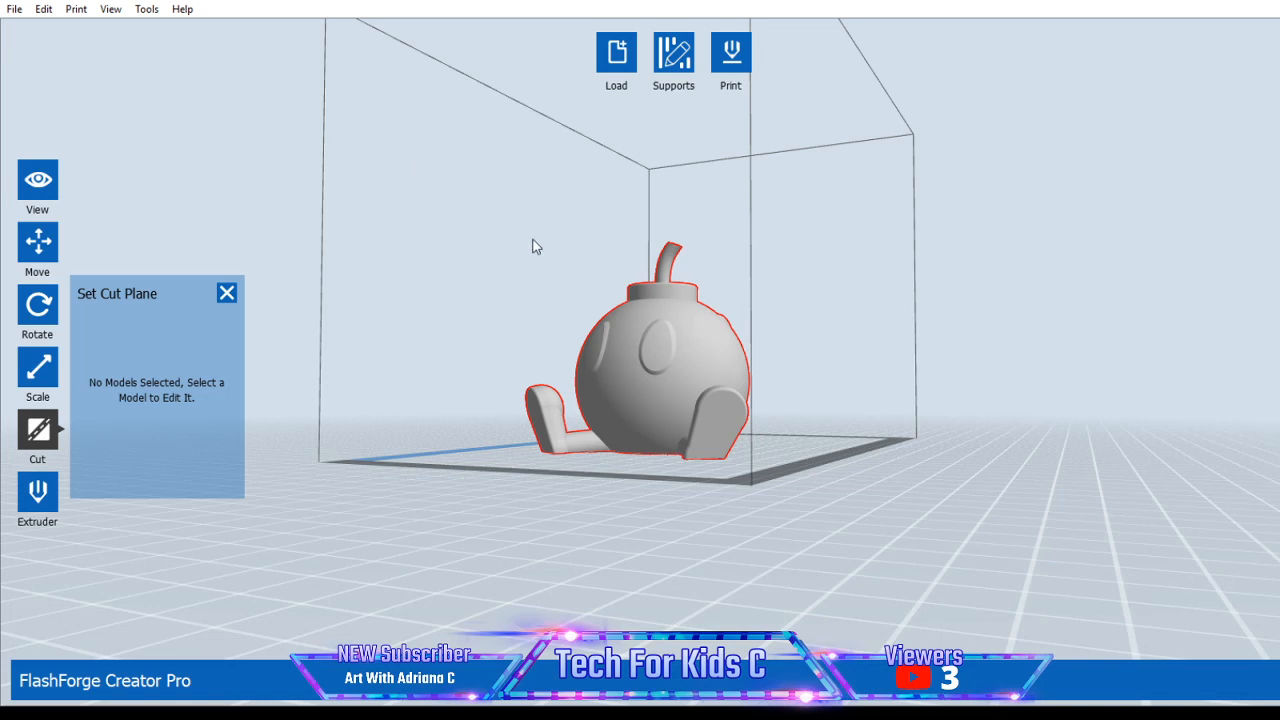
# Try the left and right extruder assignments on the bomb model, and reset its extruder setting
pyautogui.click(37, 494)
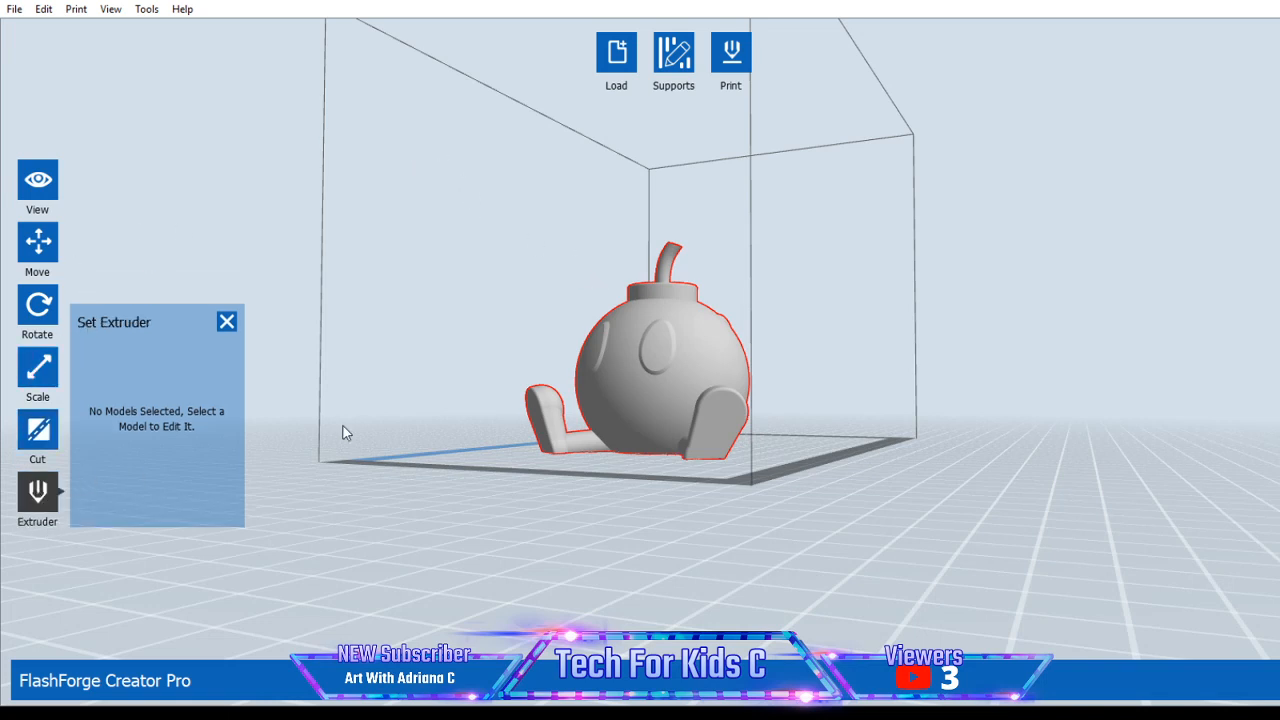
pyautogui.click(656, 354)
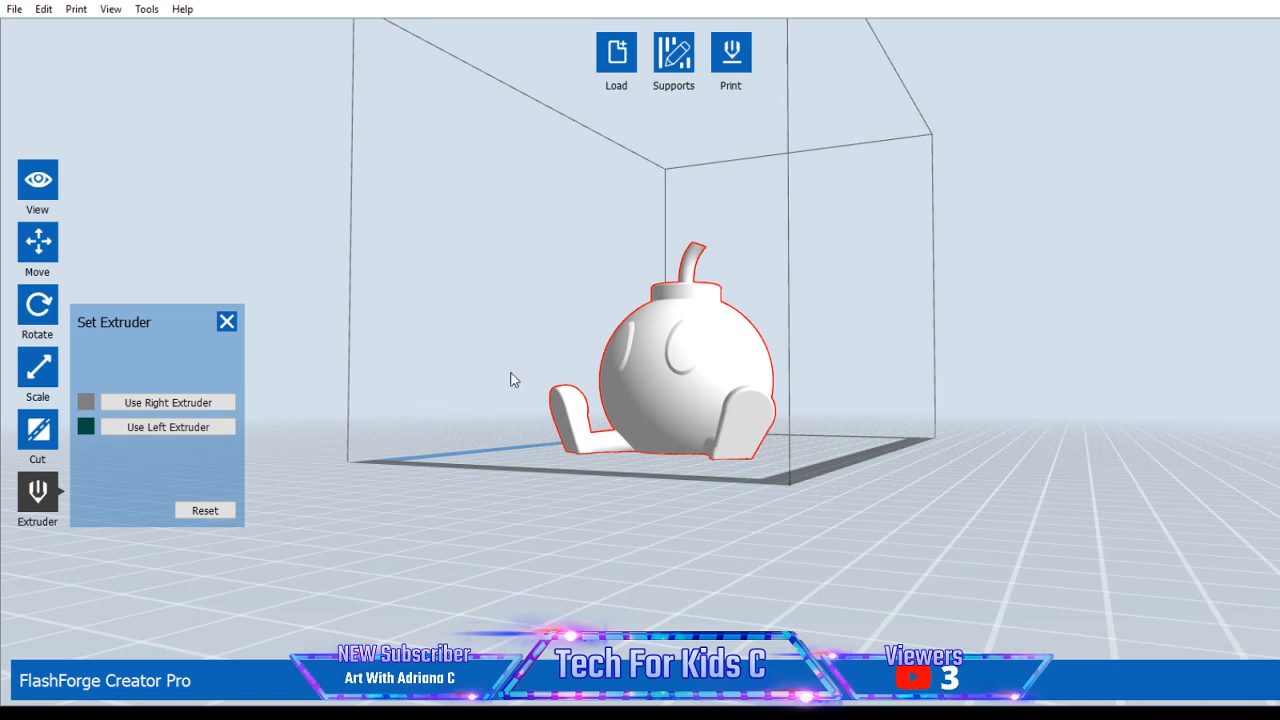
pyautogui.click(158, 427)
pyautogui.click(168, 403)
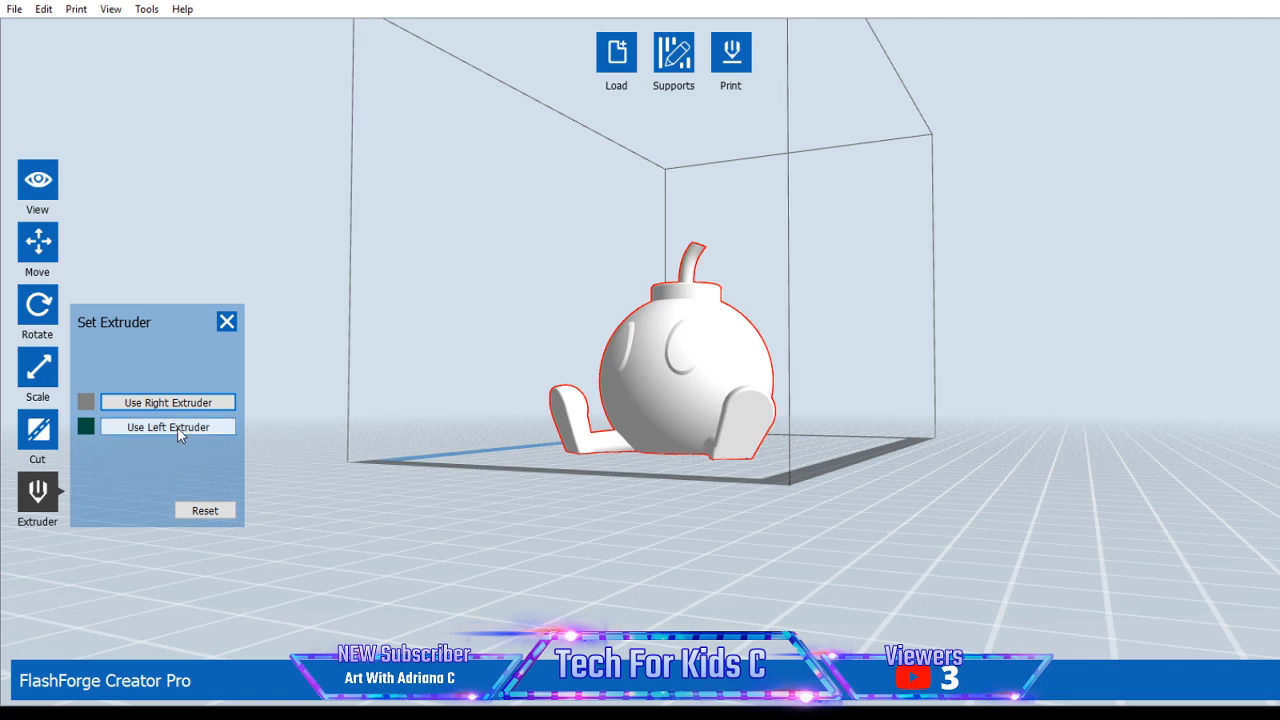
pyautogui.click(213, 513)
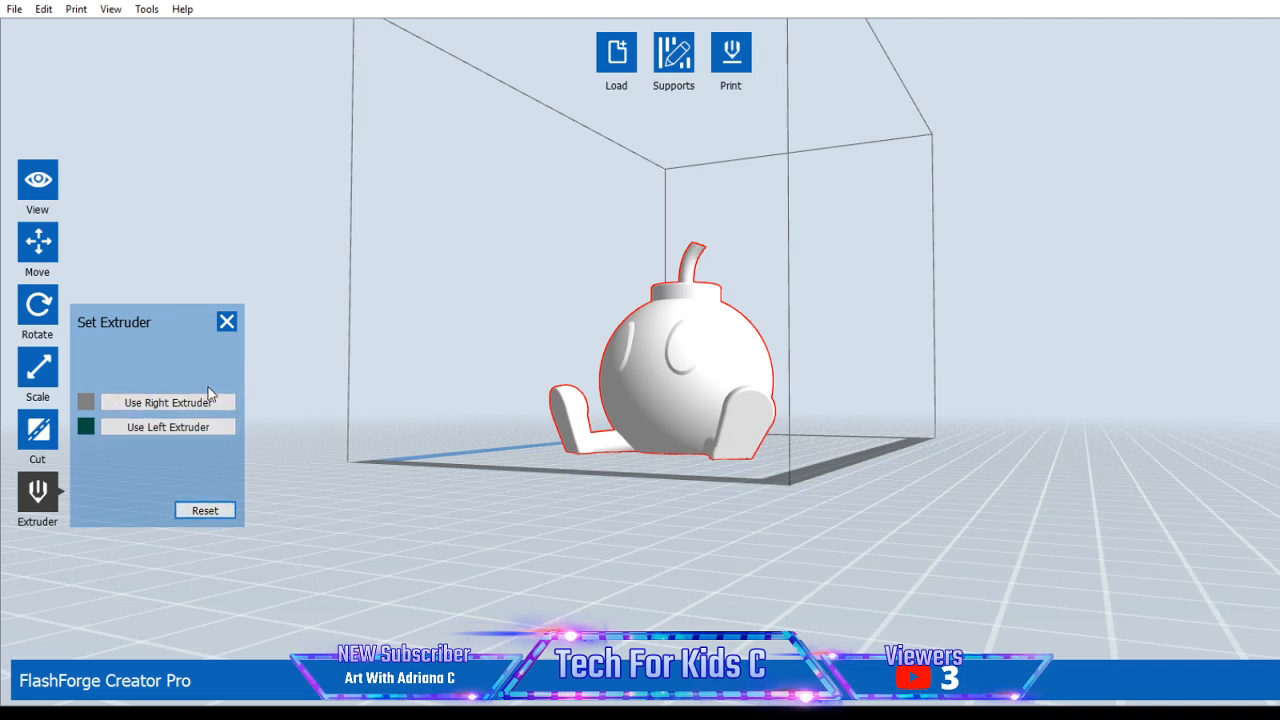
pyautogui.click(227, 322)
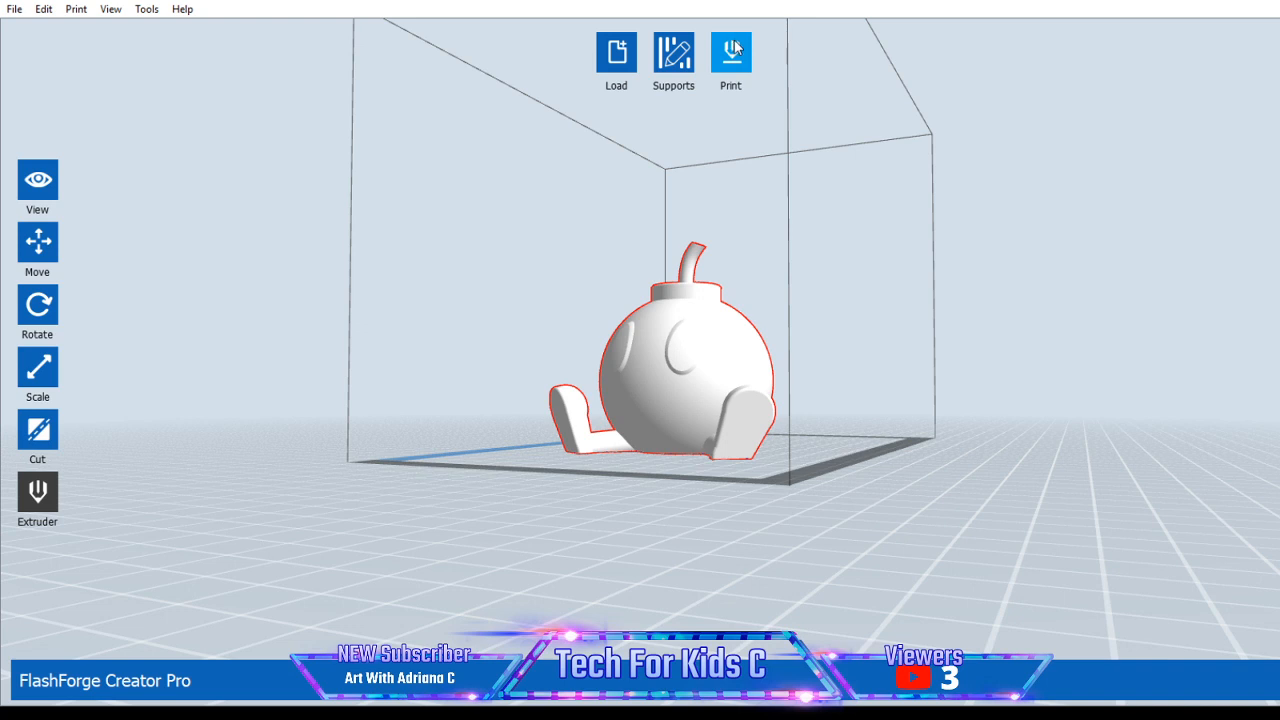
# Look at the support editing mode and the bomb model's underside, and return without adding supports
pyautogui.click(674, 53)
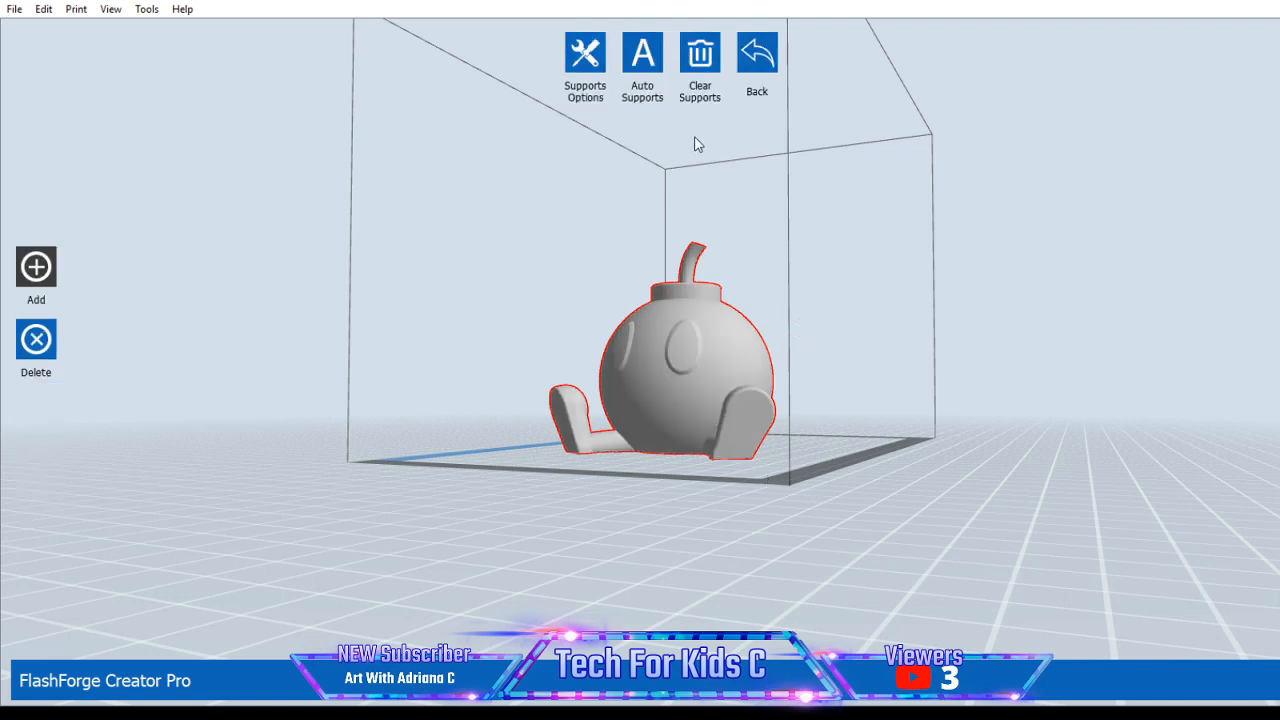
pyautogui.moveTo(831, 434); pyautogui.dragTo(838, 372)
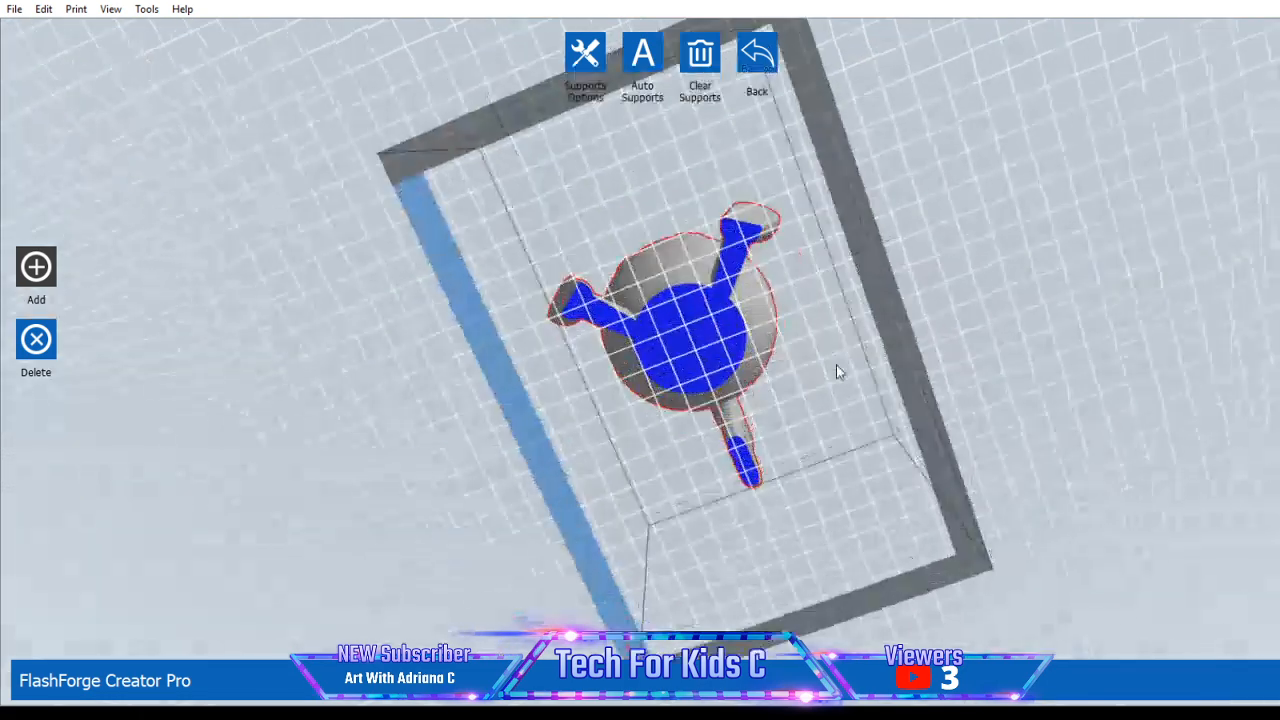
pyautogui.moveTo(946, 304); pyautogui.dragTo(711, 151)
pyautogui.click(760, 55)
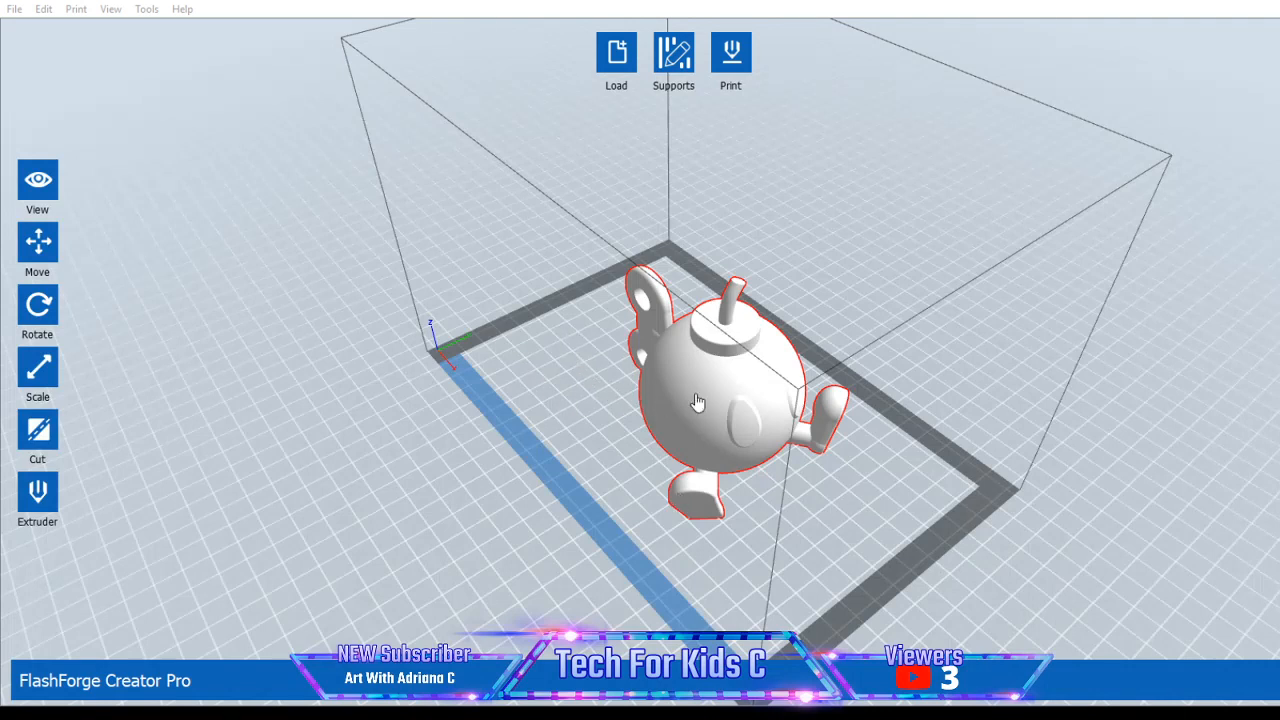
# Slice the bomb model and inspect its layer preview down to about layer 513 and back up to 734, and leave the preview
pyautogui.click(1029, 581)
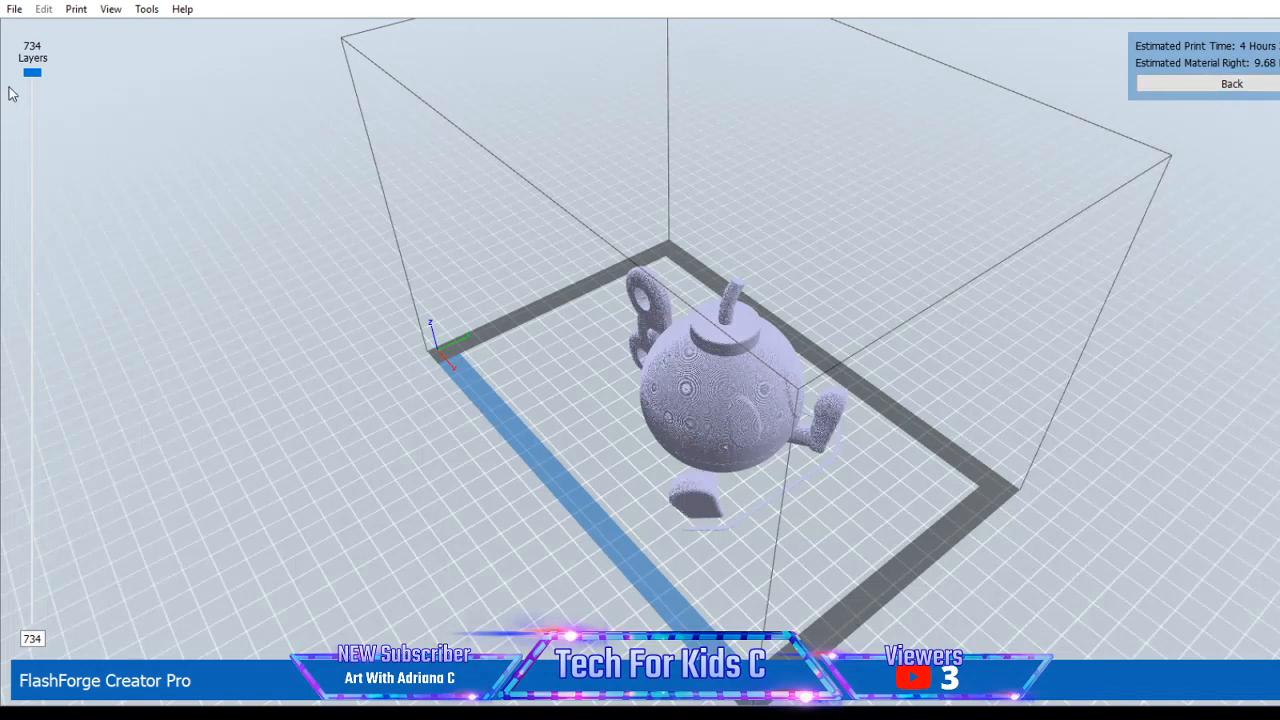
pyautogui.moveTo(32, 77); pyautogui.dragTo(29, 126)
pyautogui.moveTo(33, 181); pyautogui.dragTo(3, 260)
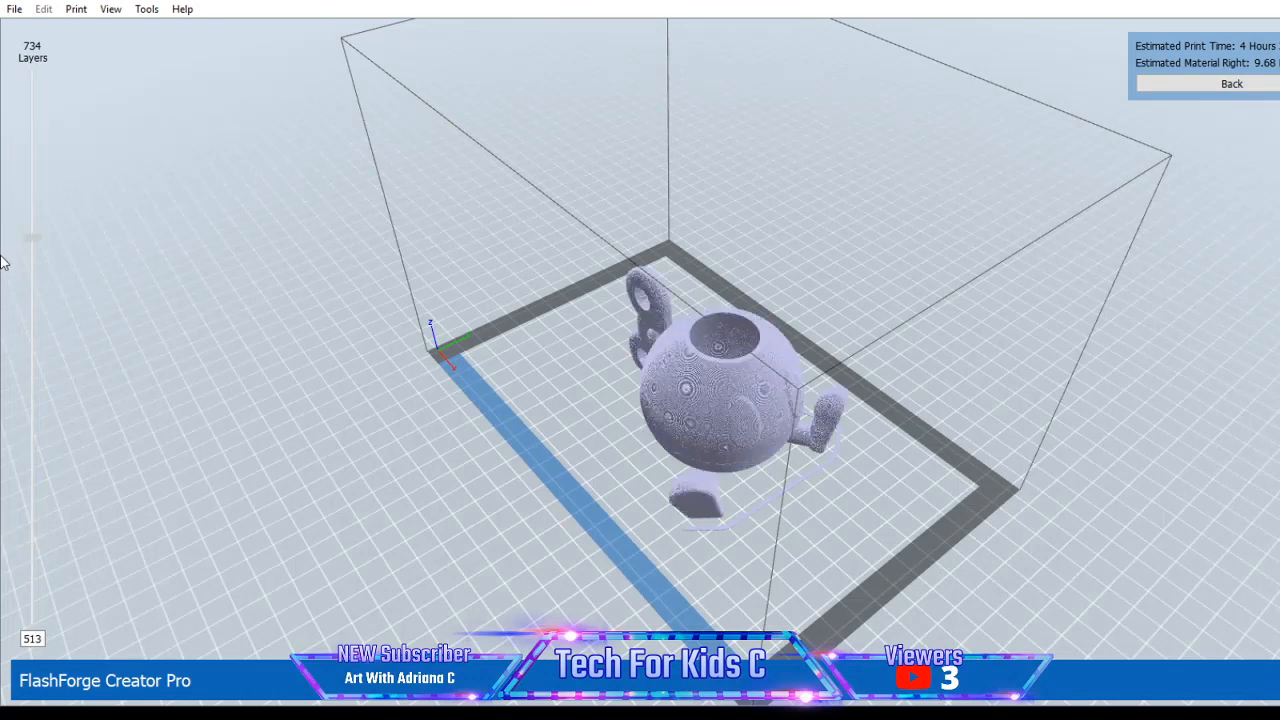
pyautogui.moveTo(3, 311); pyautogui.dragTo(2, 49)
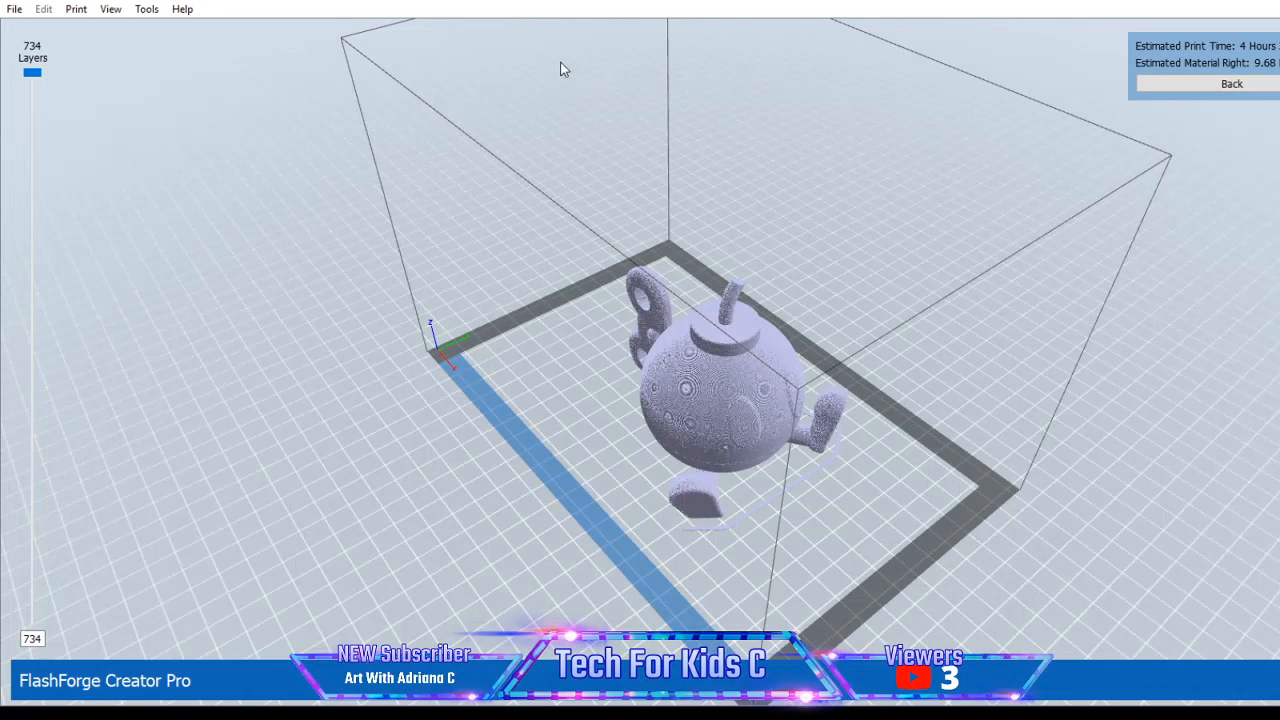
pyautogui.click(1178, 85)
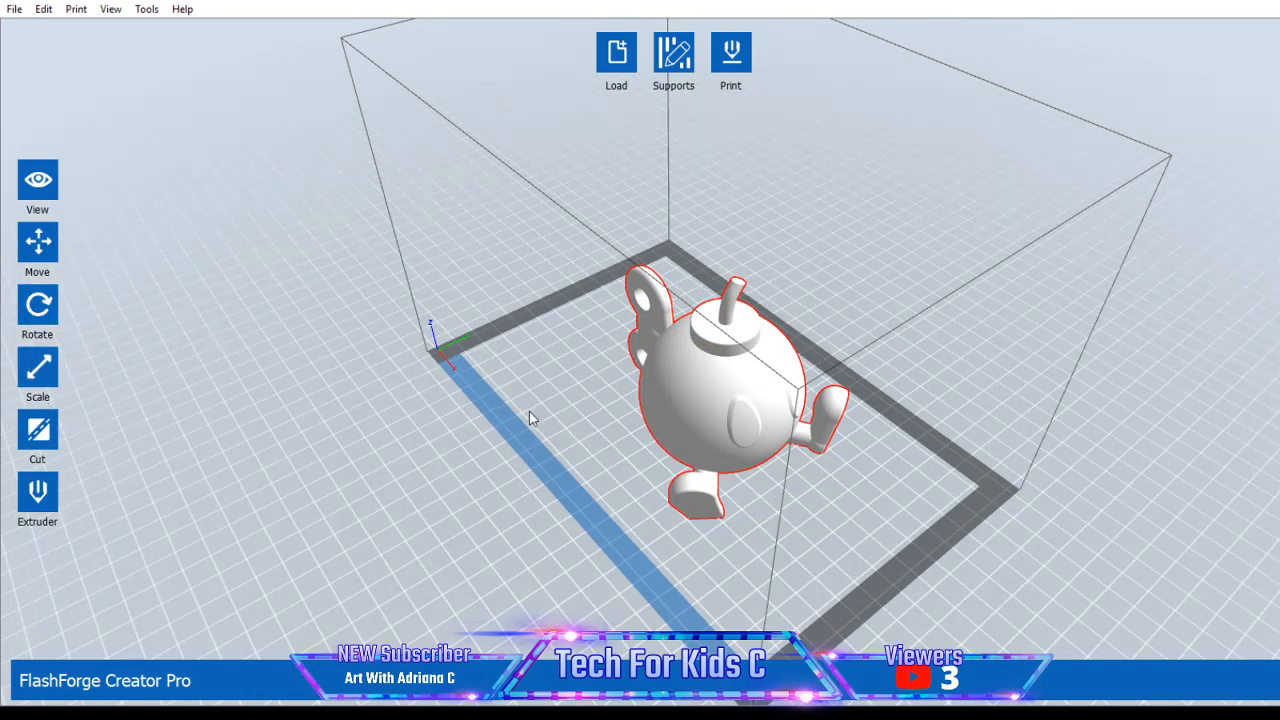